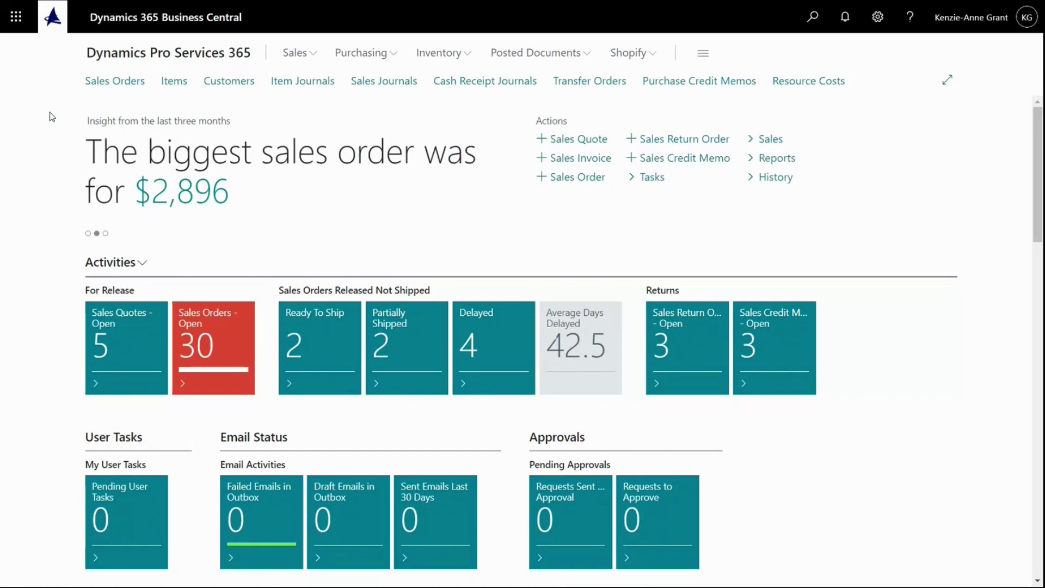
Go to the Purchase Credit Memos list from the Role Center navigation bar
left_click(814, 18)
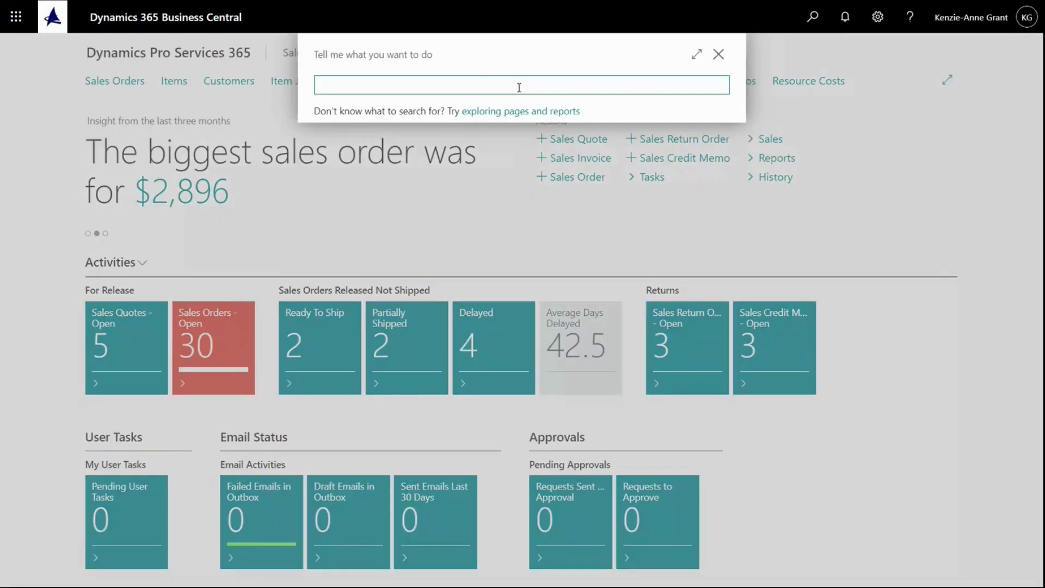
left_click(719, 55)
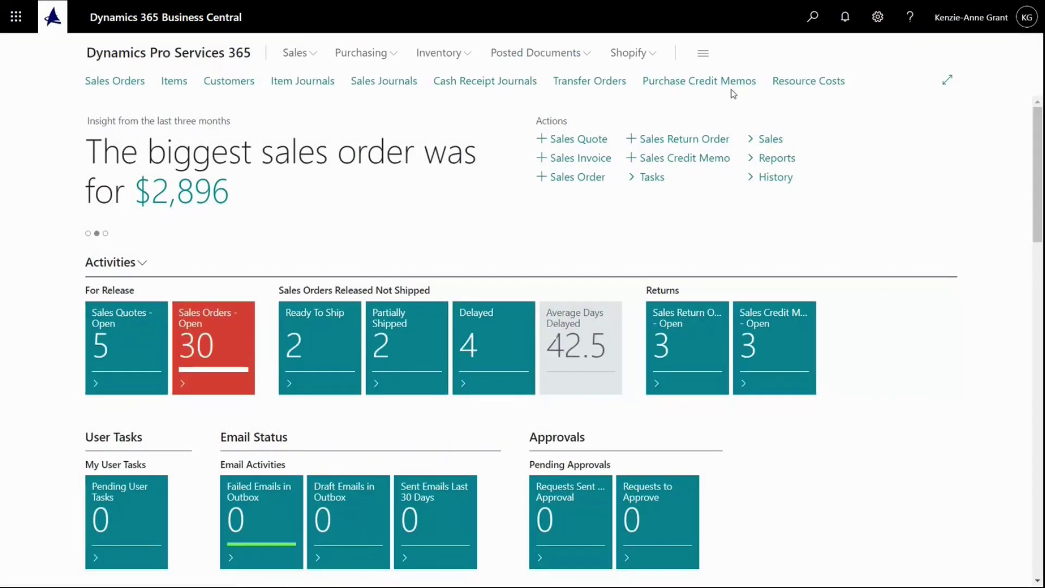
left_click(690, 87)
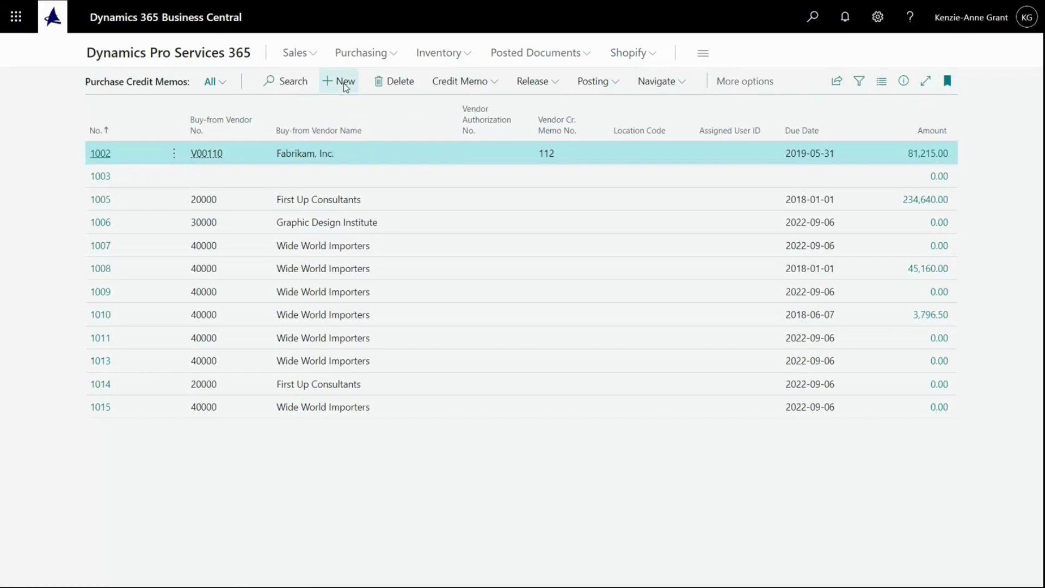
Create a new purchase credit memo with vendor 40000 Wide World Importers selected
left_click(345, 85)
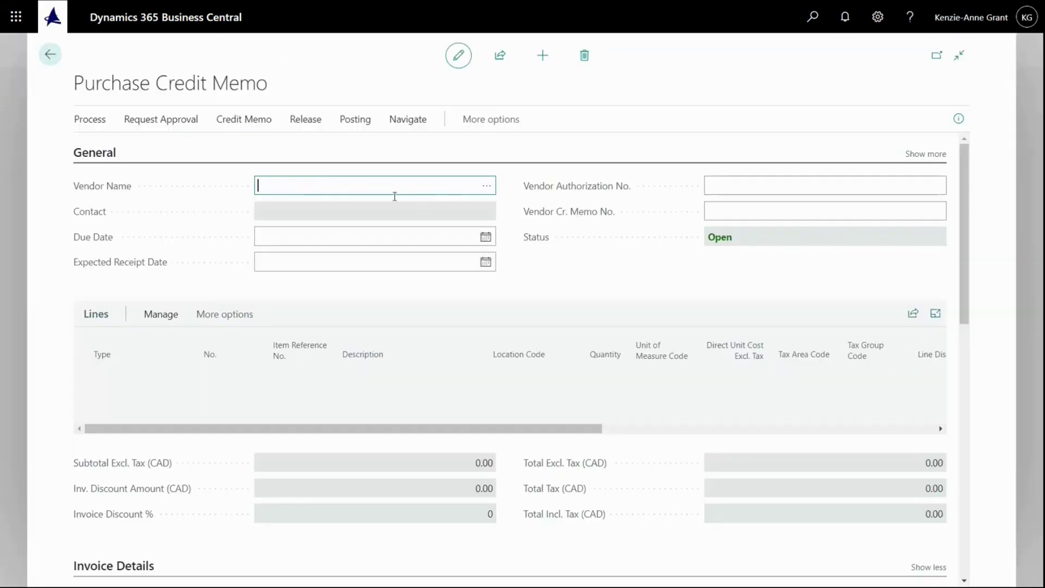
left_click(488, 190)
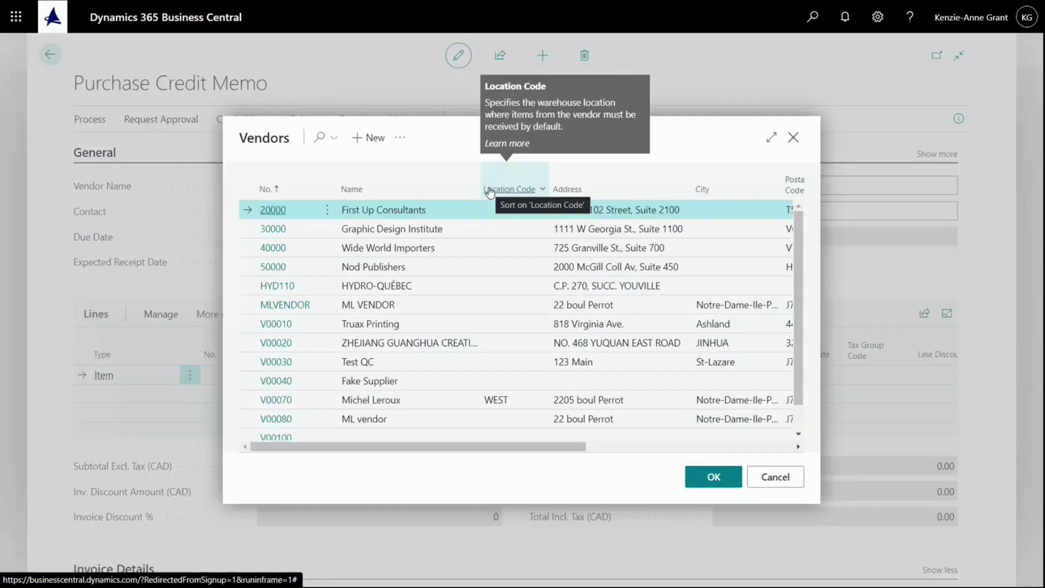
left_click(287, 249)
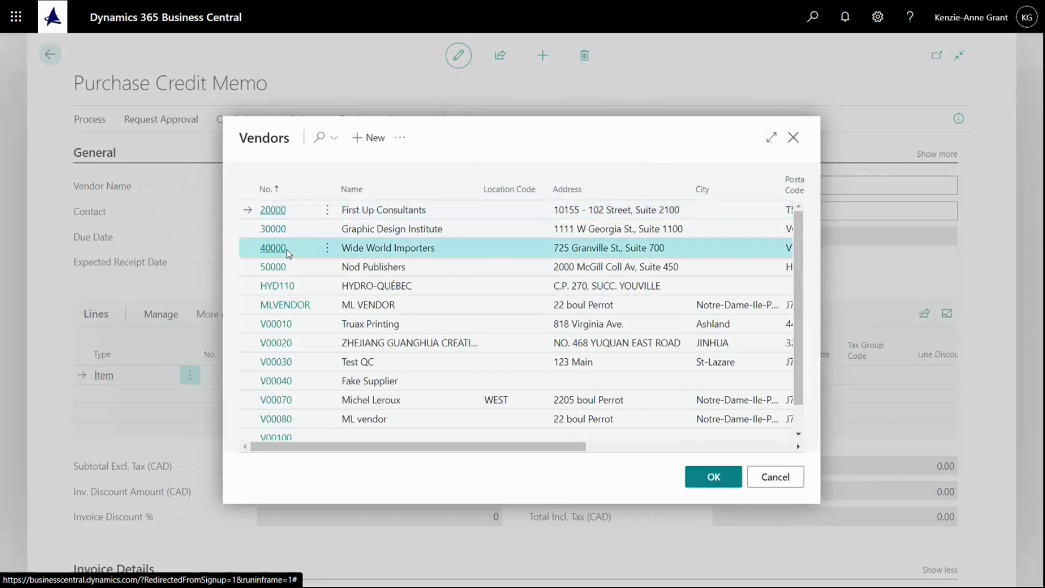
left_click(700, 484)
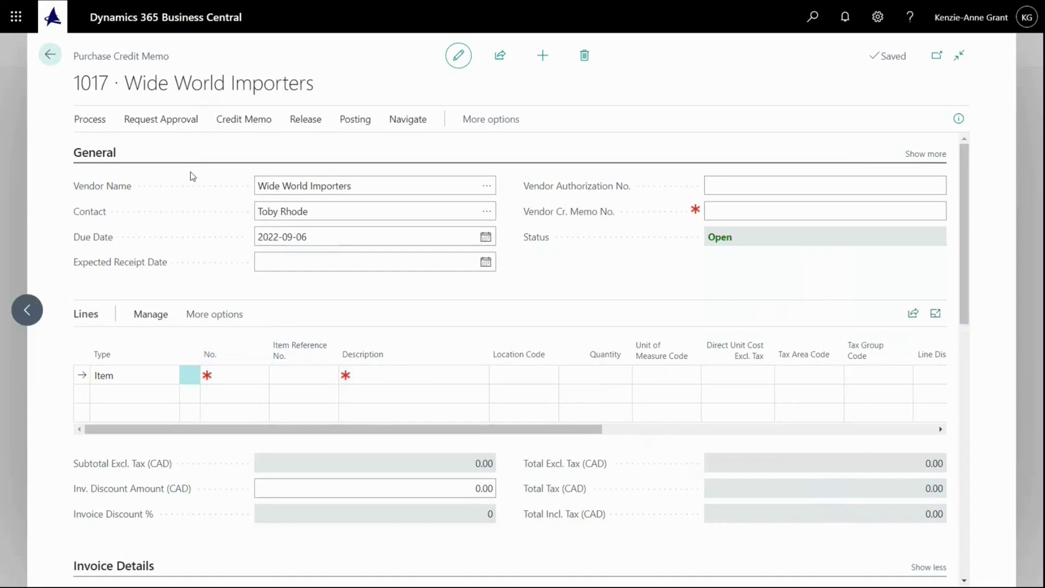
Use Copy Document to copy Posted Invoice 108236 into credit memo 1017
left_click(87, 119)
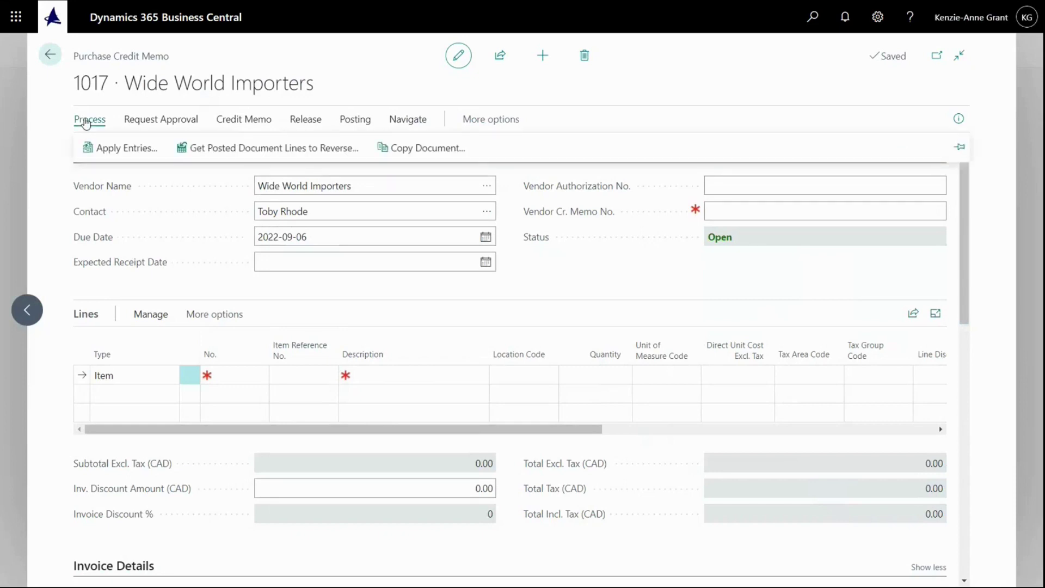
left_click(425, 150)
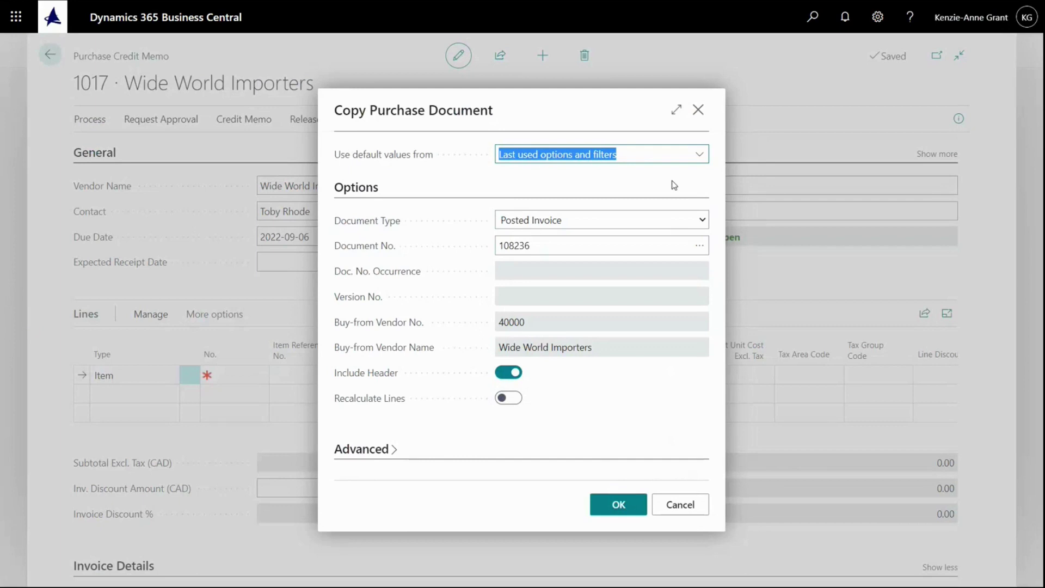
left_click(680, 220)
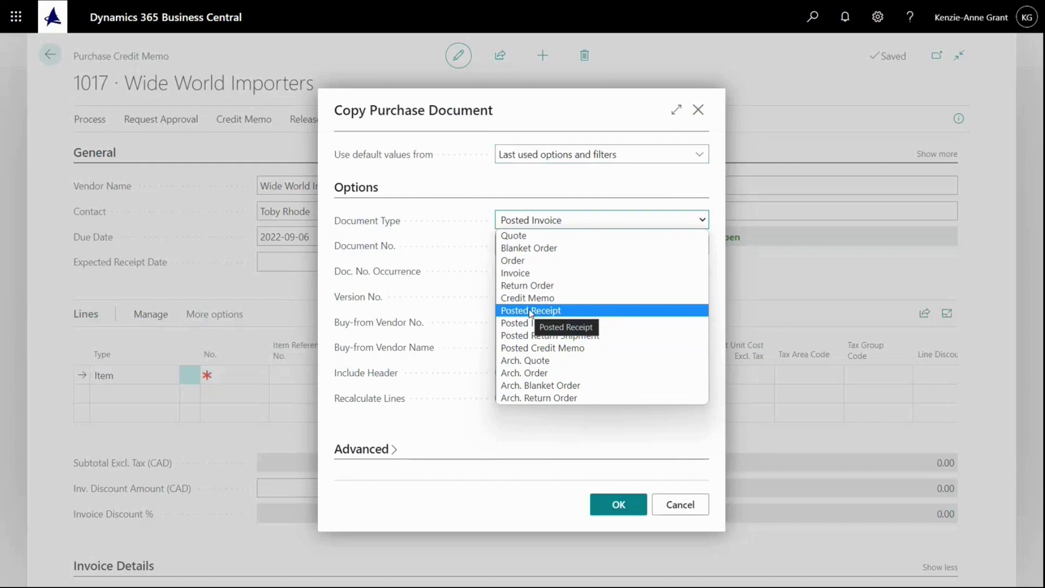
left_click(482, 440)
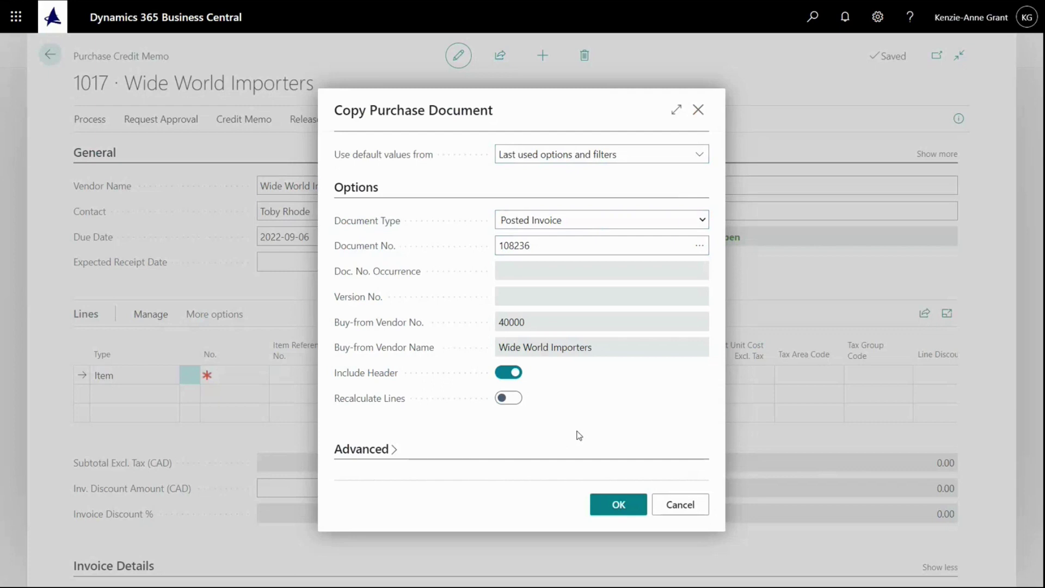
left_click(696, 248)
left_click(697, 246)
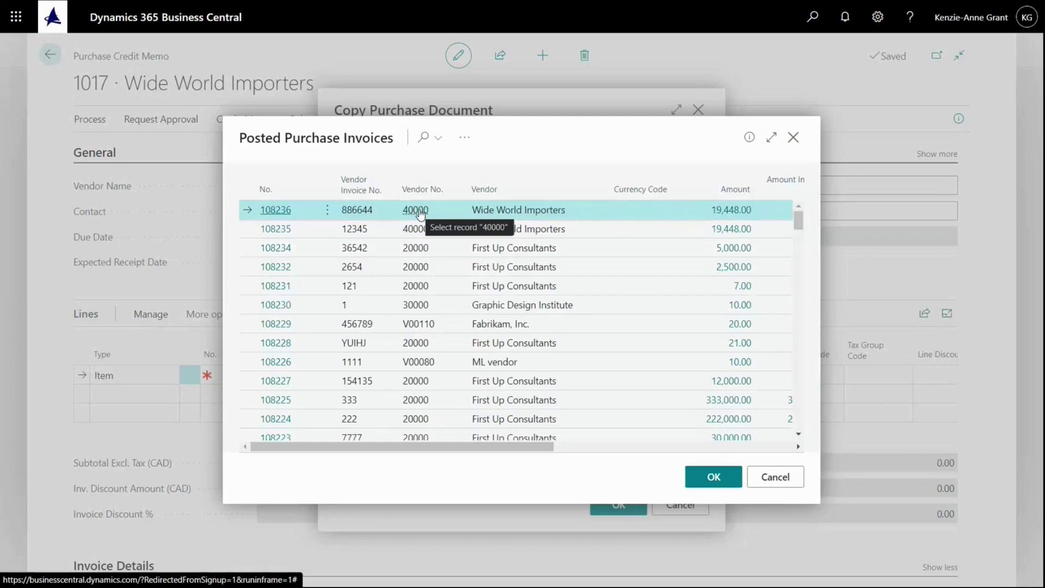
mouse_move(421, 214)
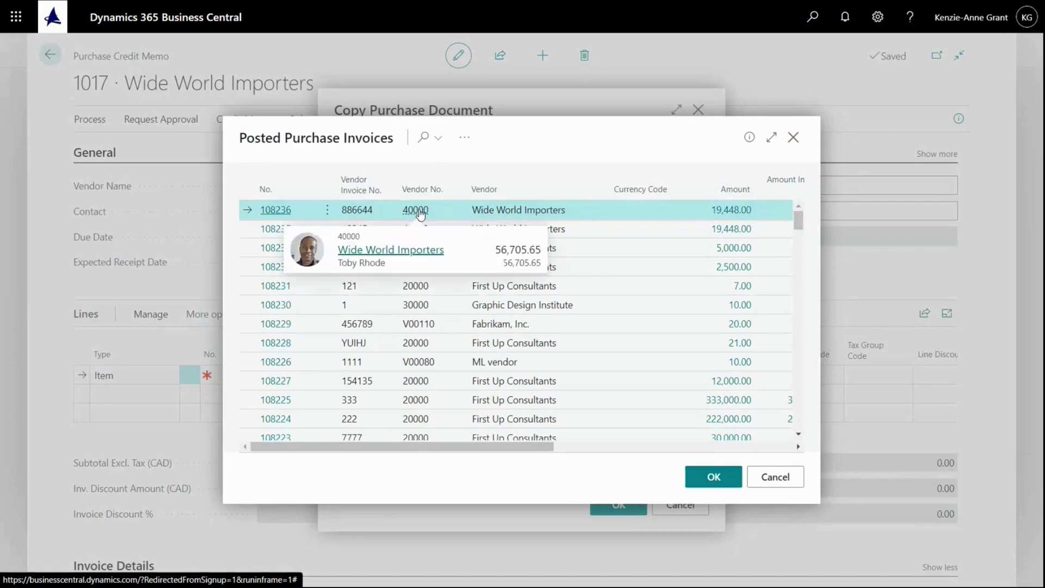
left_click(704, 479)
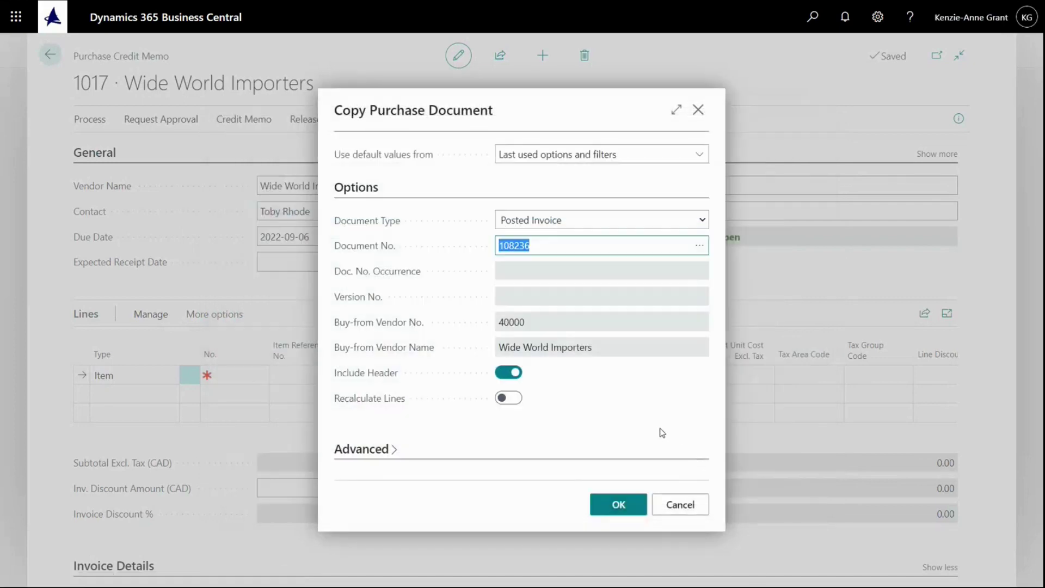
left_click(621, 507)
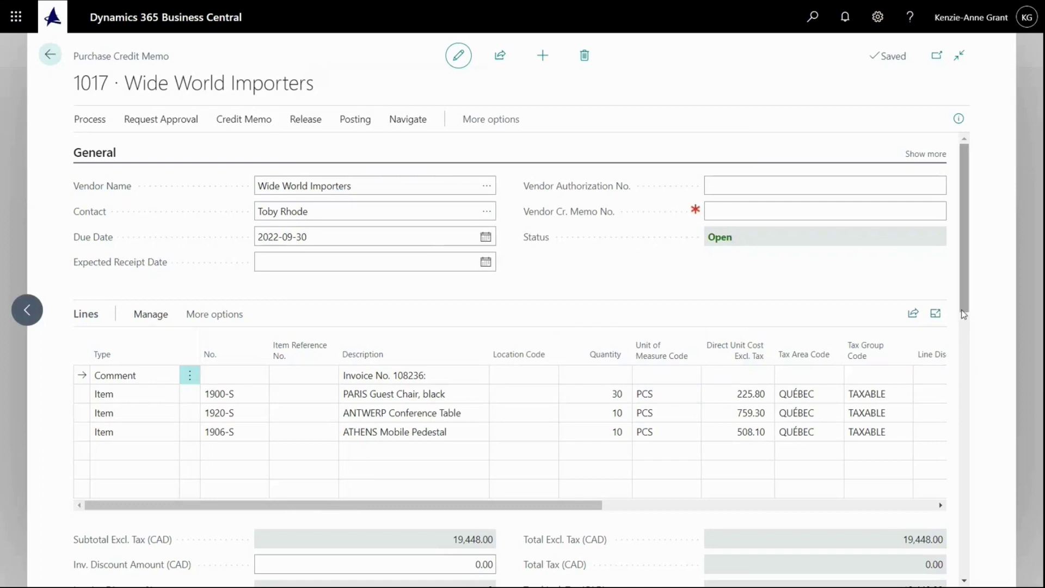
Change the 1900-S chair quantity from 30 to 20 and the 1920-S table from 10 to 5
left_click_drag(965, 312, 969, 328)
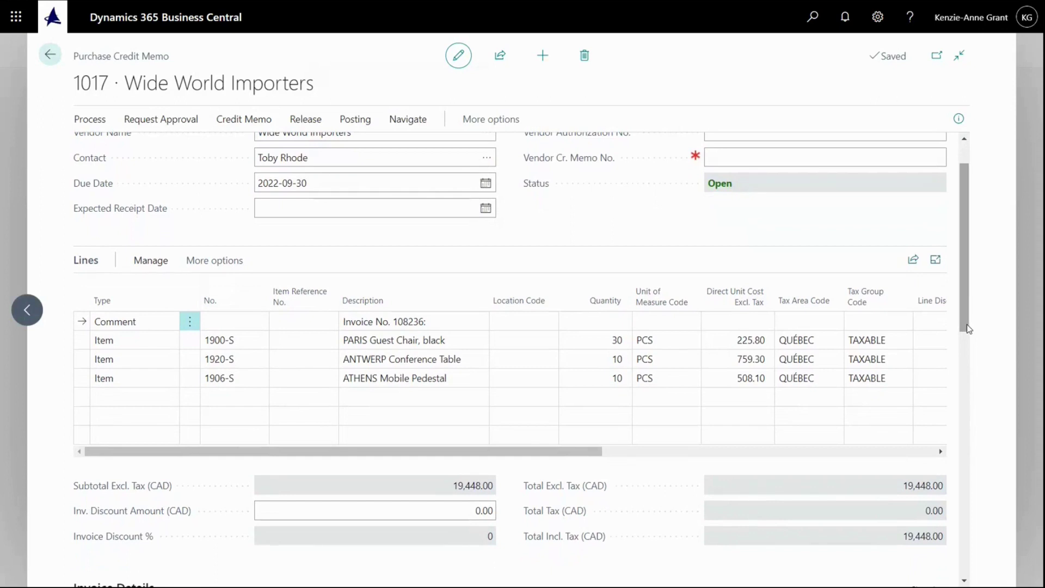
left_click(616, 344)
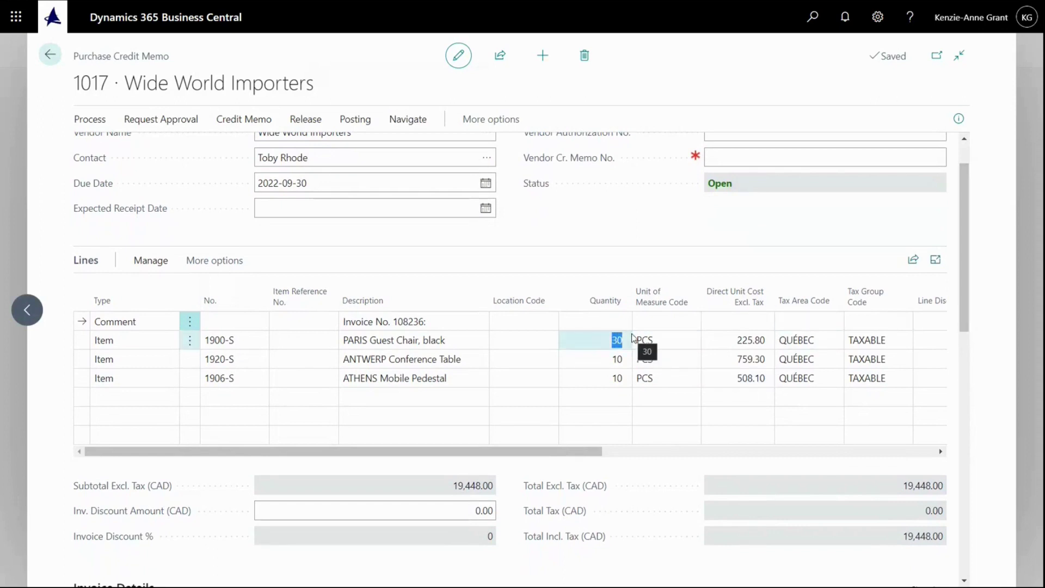
type("20")
left_click(621, 259)
left_click(613, 363)
left_click(613, 364)
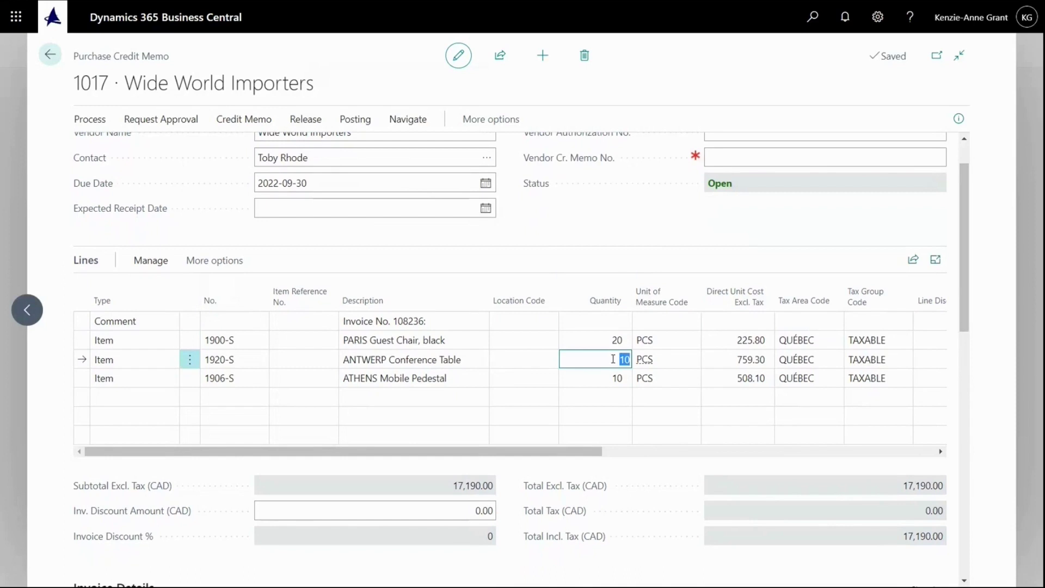
type("5")
left_click(594, 270)
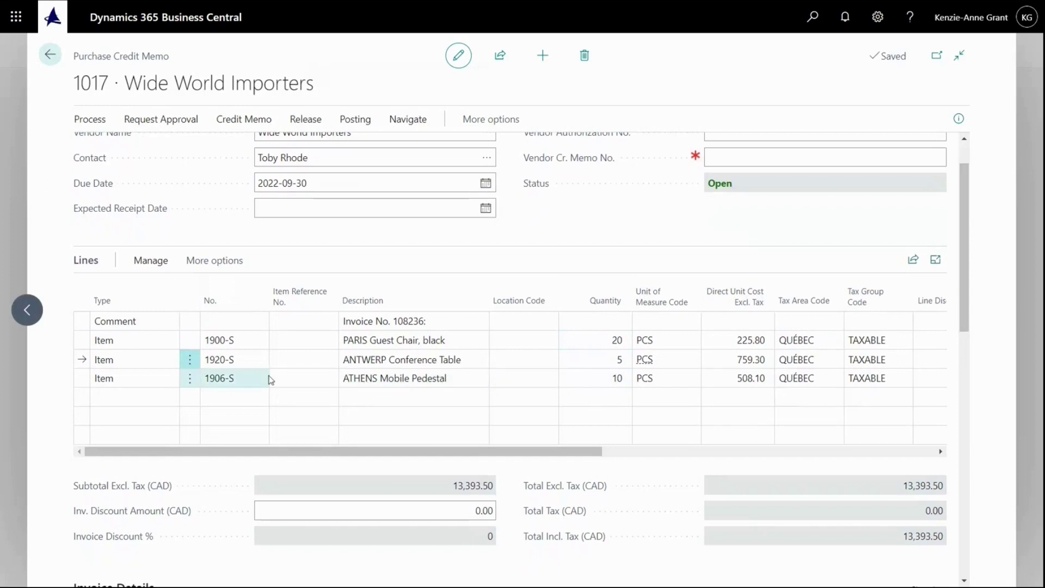
left_click(169, 381)
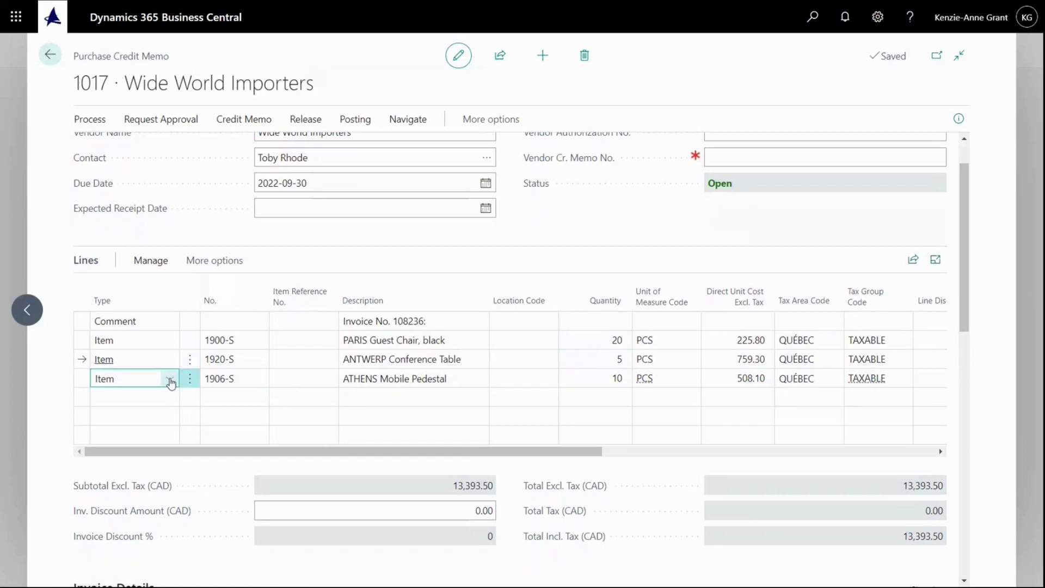
Delete the 1906-S ATHENS Mobile Pedestal line from the credit memo
left_click(170, 380)
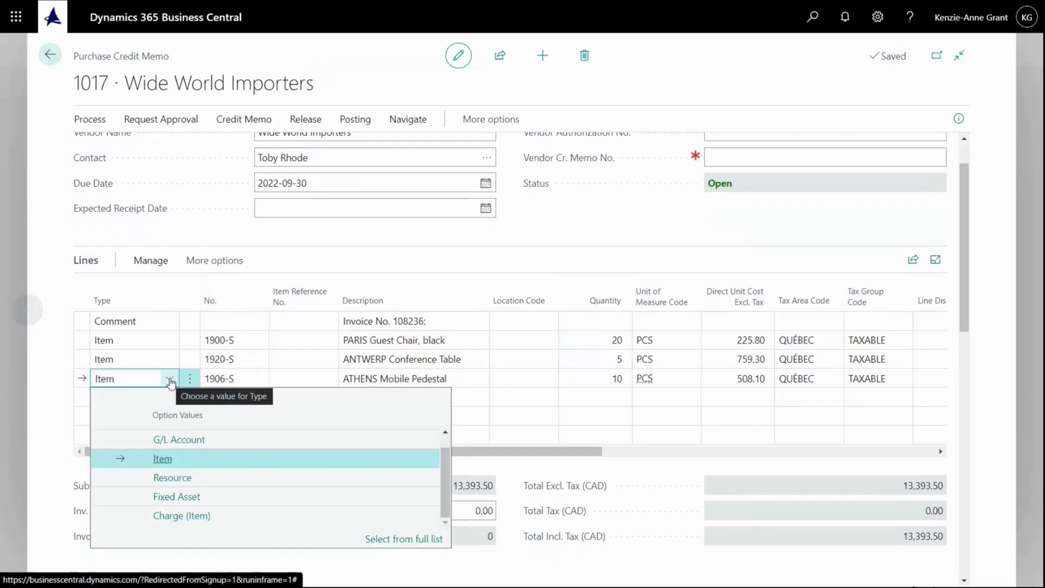
left_click(149, 262)
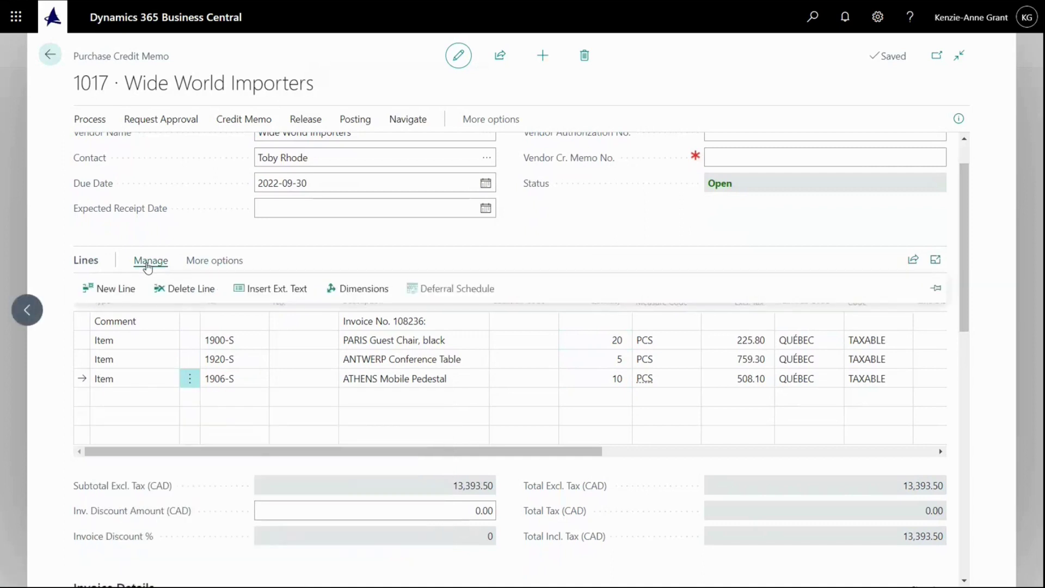
left_click(192, 289)
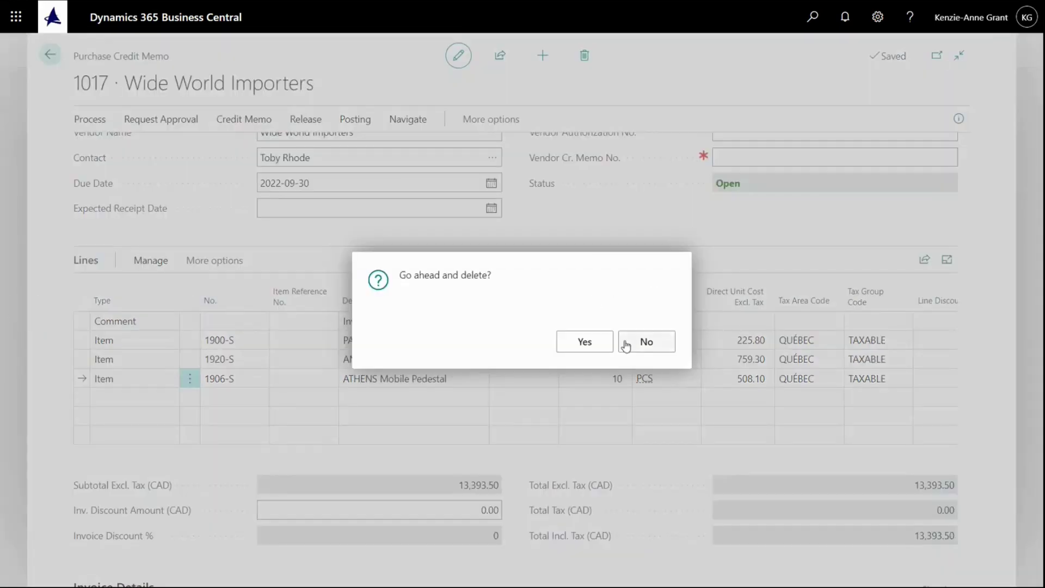
left_click(585, 344)
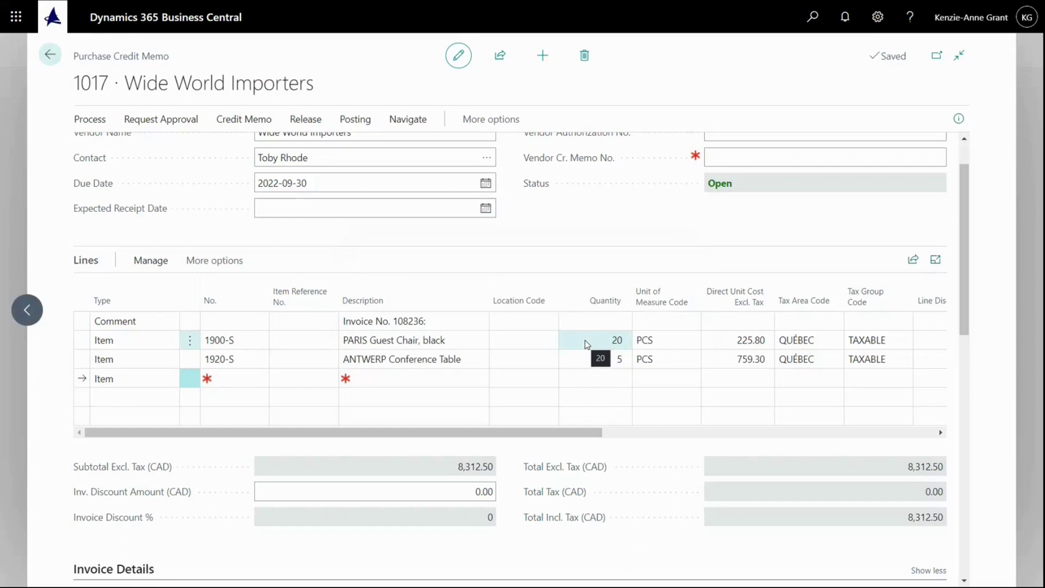
Delete the invoice comment line as well
left_click(214, 322)
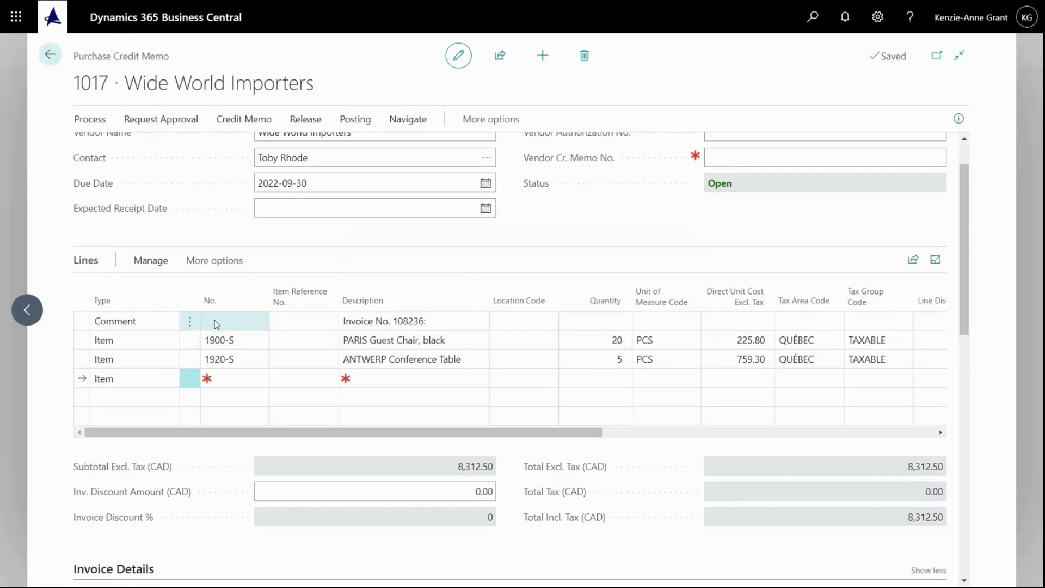
left_click(216, 322)
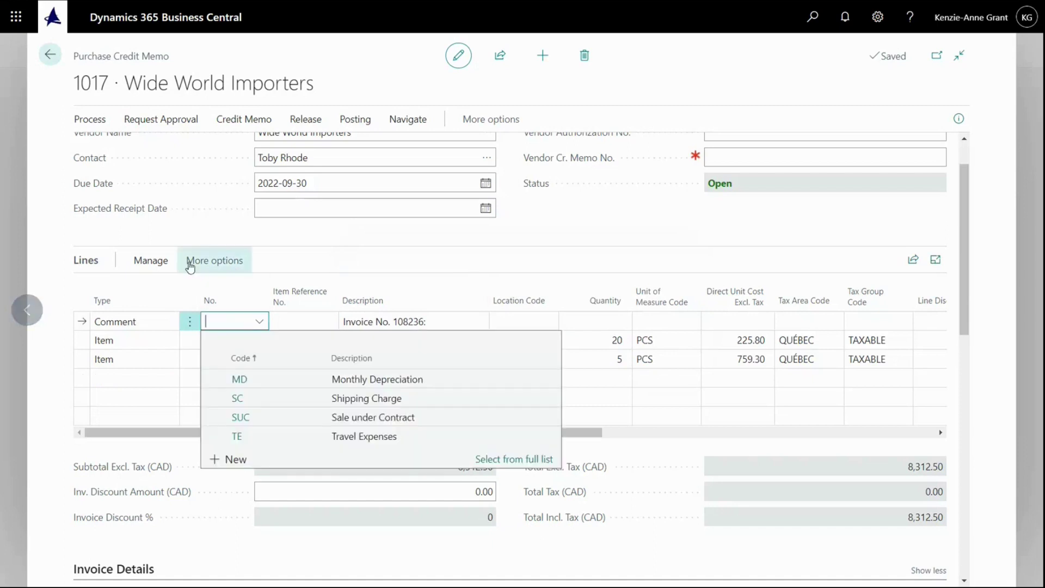
left_click(153, 261)
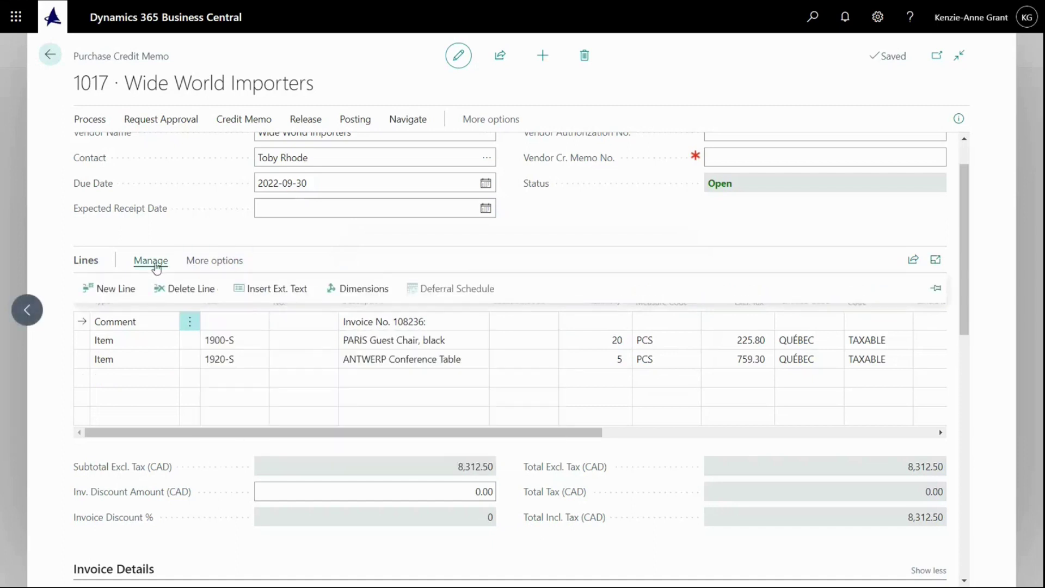
left_click(194, 291)
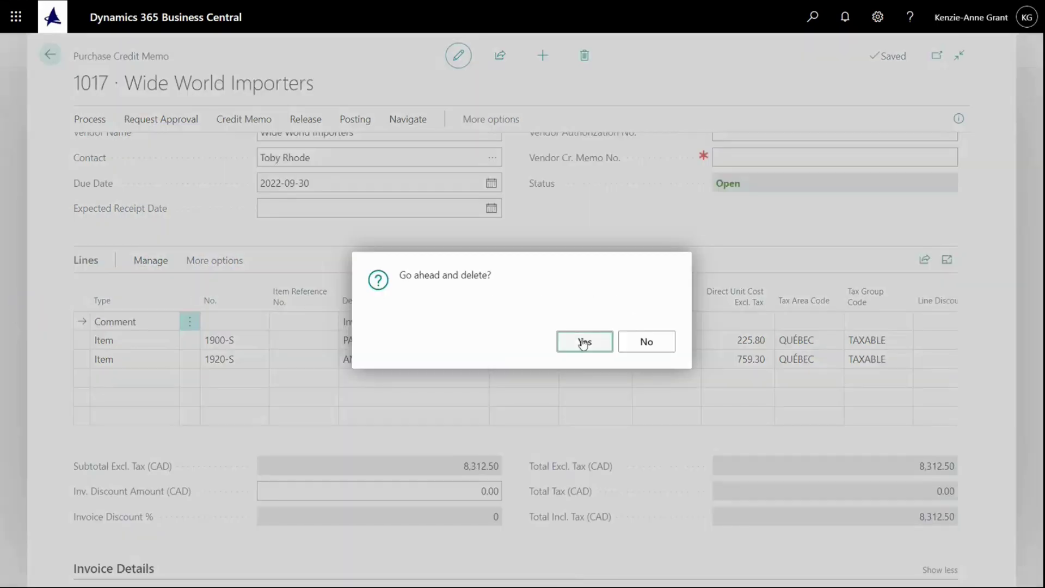
left_click(584, 343)
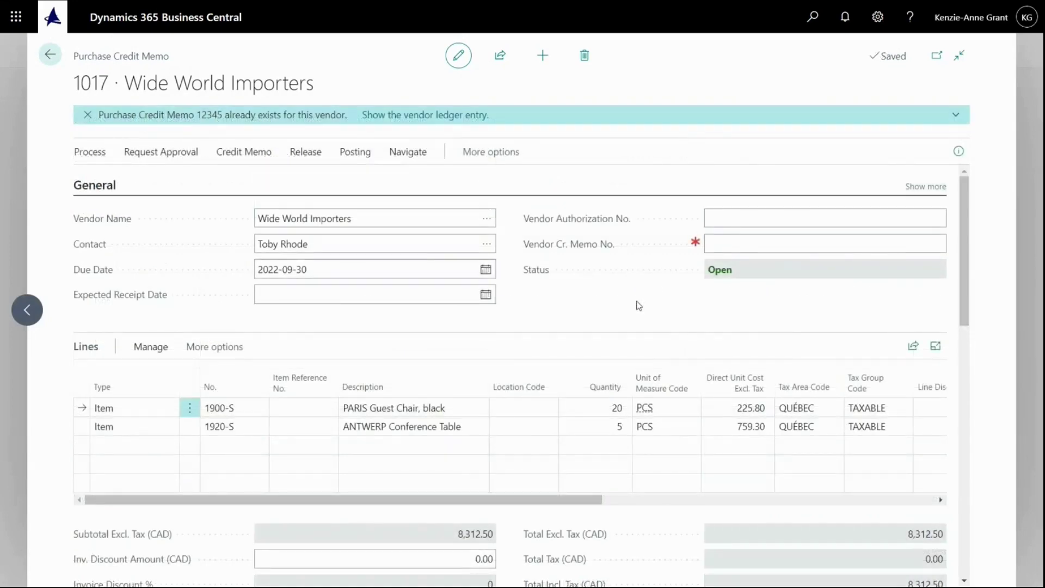
Enter 4321 in the Vendor Cr. Memo No. field
left_click(735, 239)
type("4321")
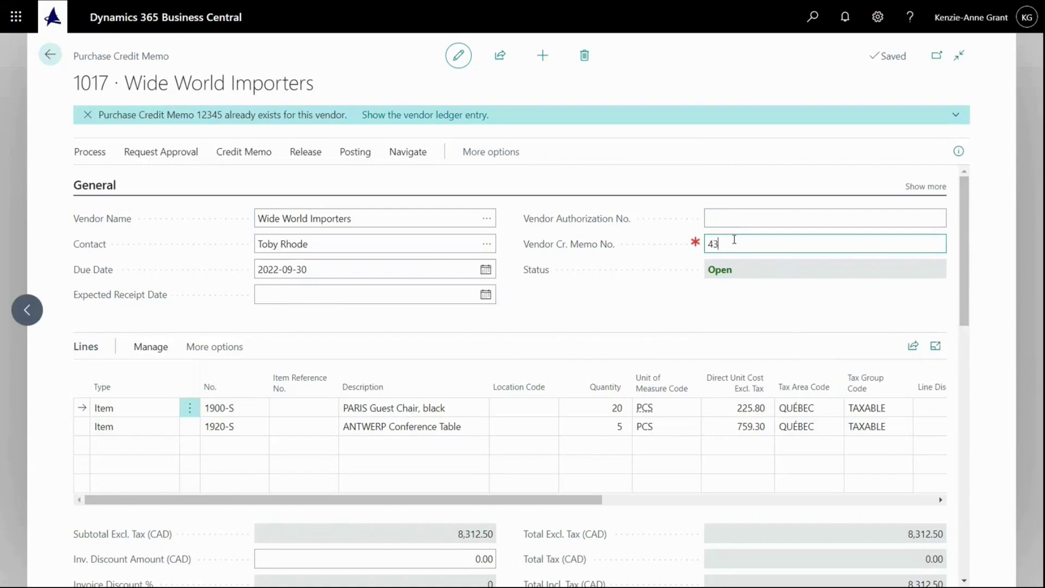
left_click(624, 316)
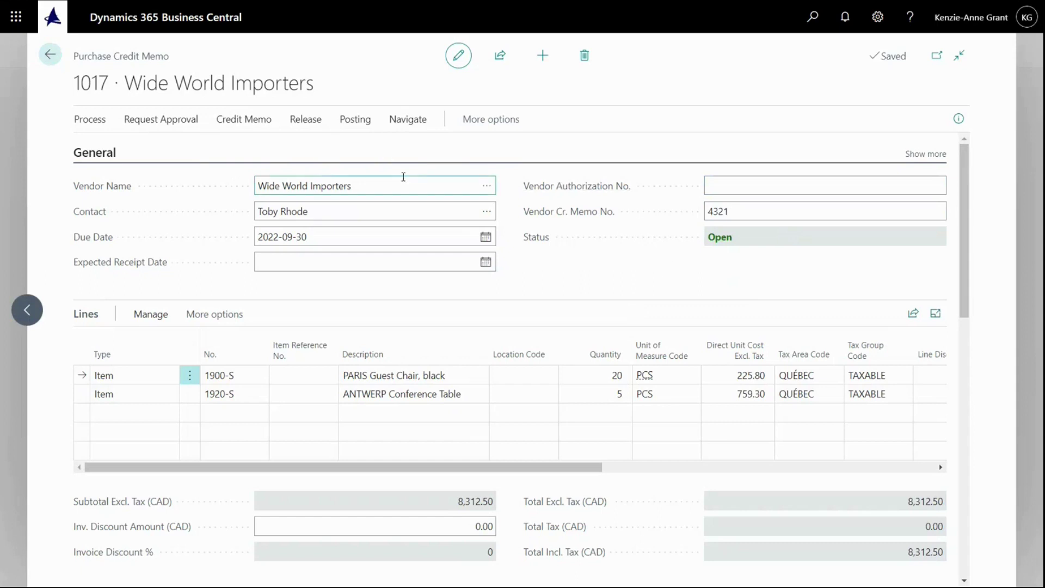
Post credit memo 1017 and open the posted credit memo 109003
left_click(363, 123)
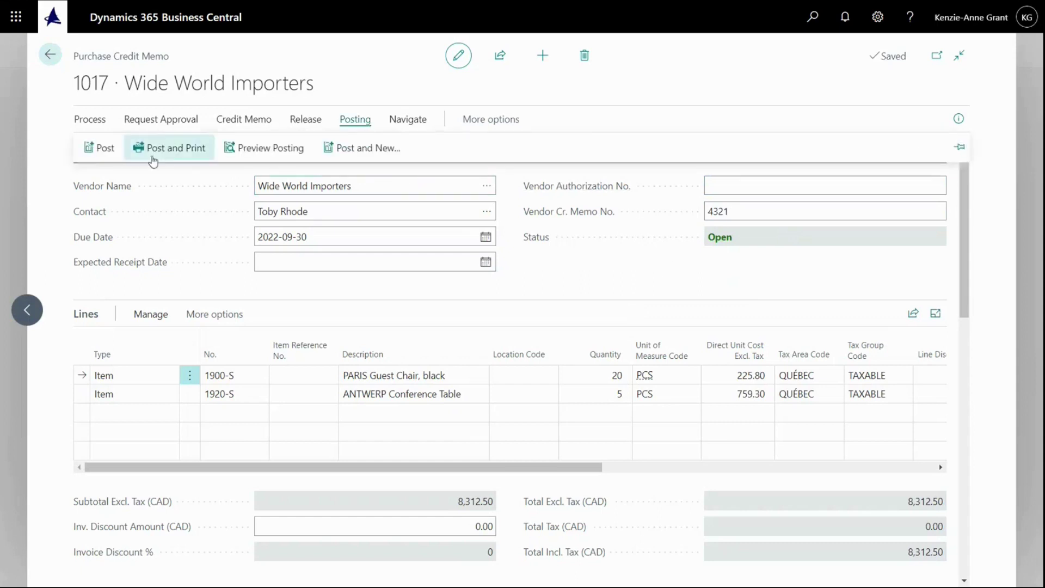
left_click(104, 155)
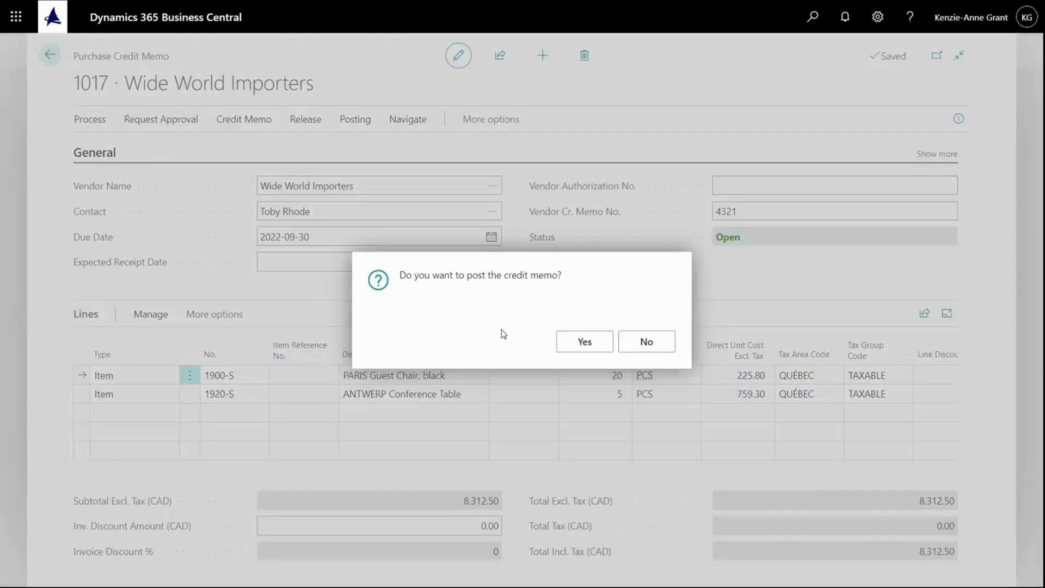
left_click(582, 343)
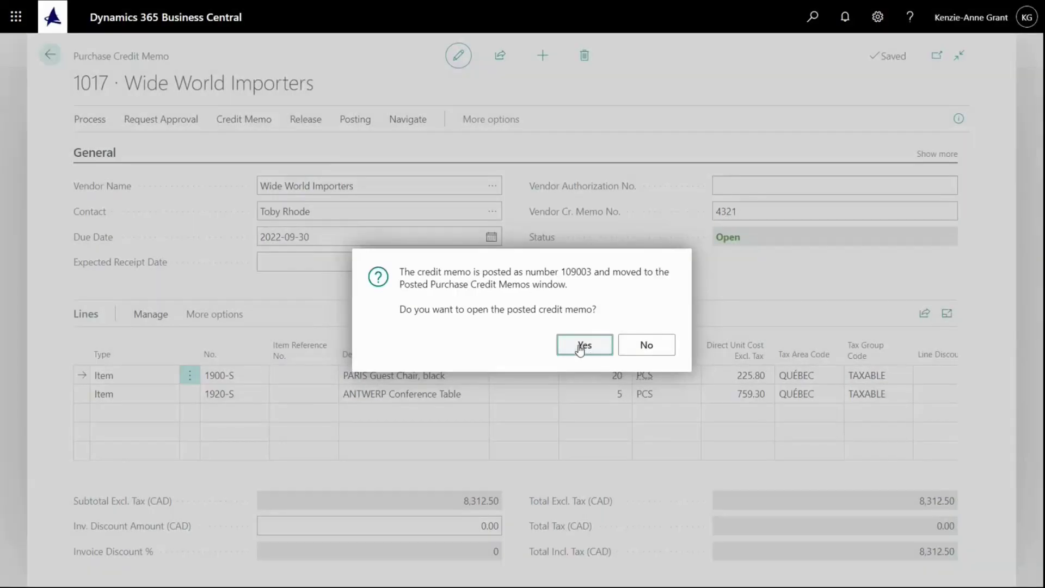
left_click(580, 348)
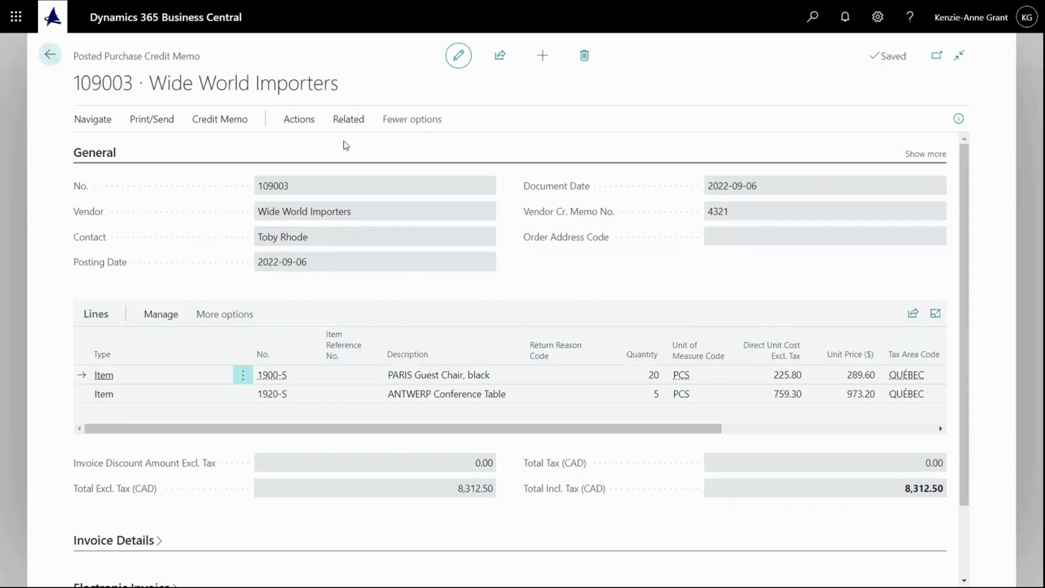
Run Find entries on 109003 to list its G/L, tax, vendor ledger and value entries
left_click(298, 124)
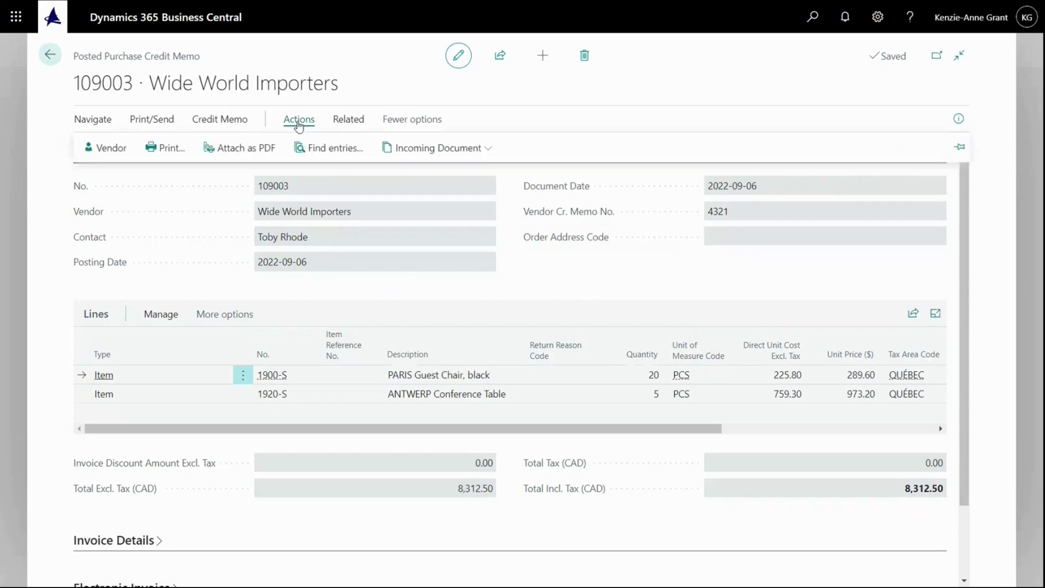
left_click(331, 149)
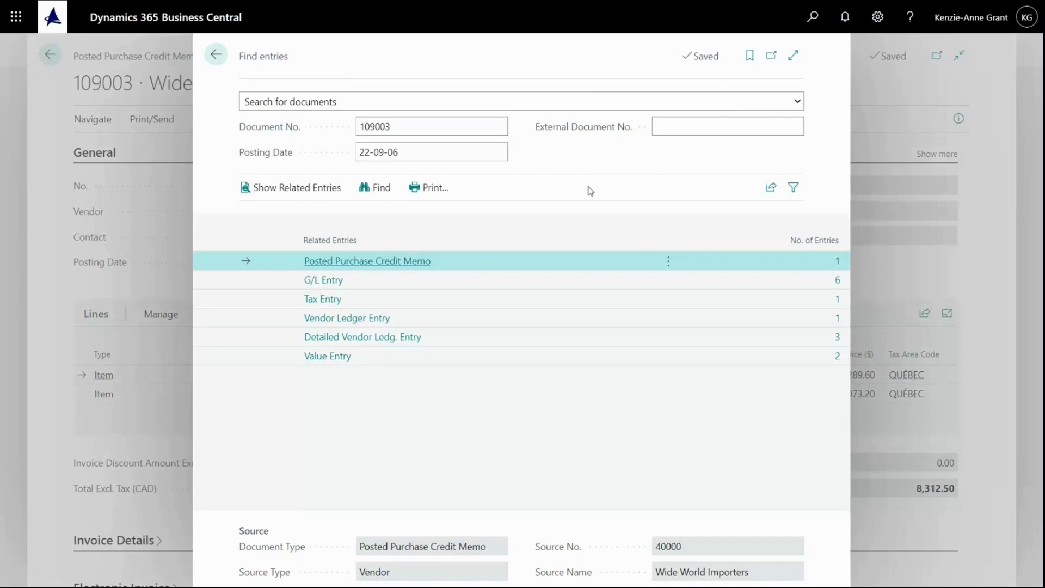
Search for 'posted purchase return' and open the Posted Purchase Return Shipments page
left_click(812, 17)
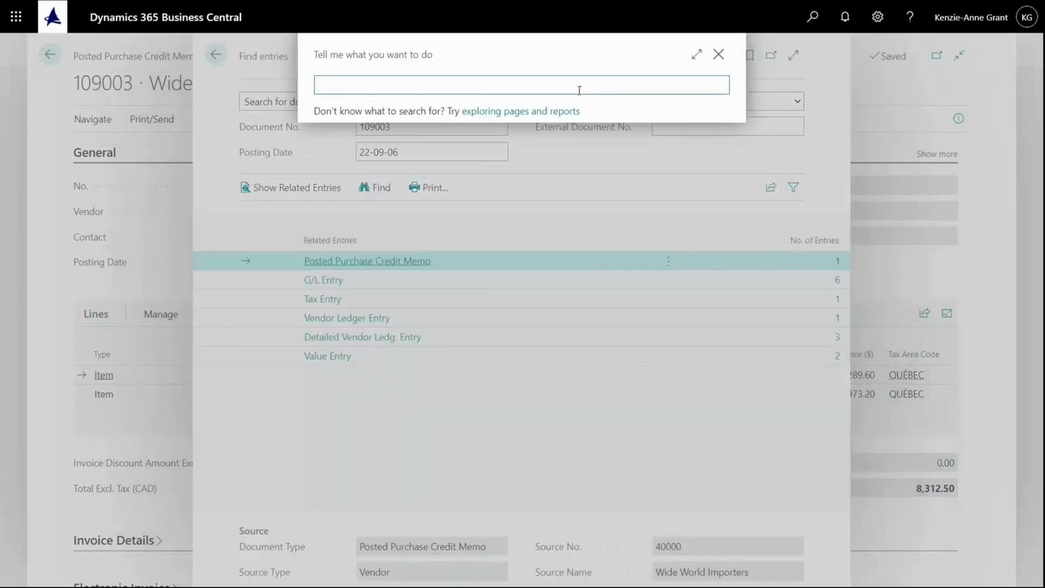
type("posted")
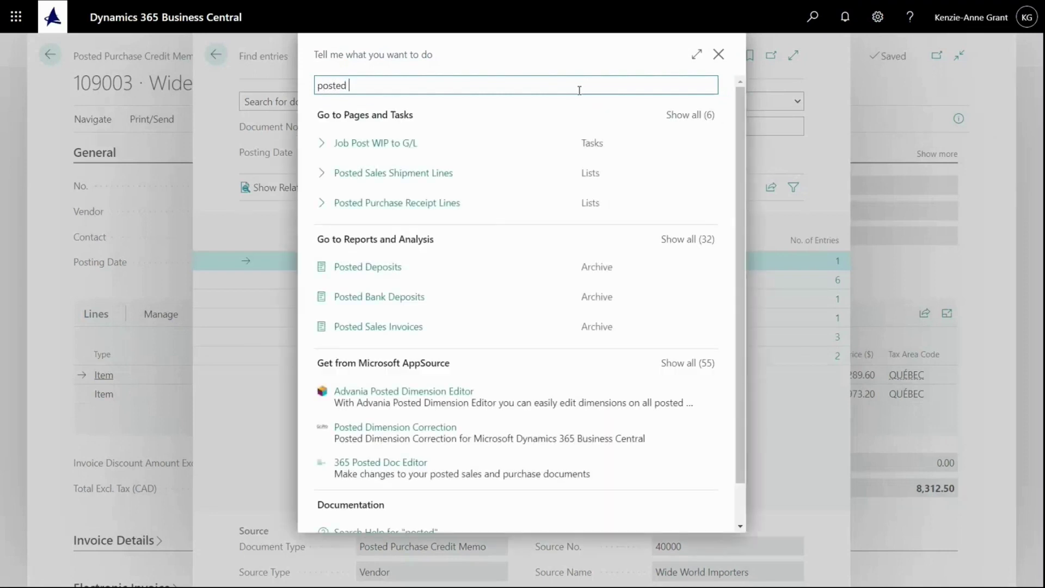
type(" purvhase")
key("BackSpace")
key("BackSpace")
key("BackSpace")
key("BackSpace")
type("c")
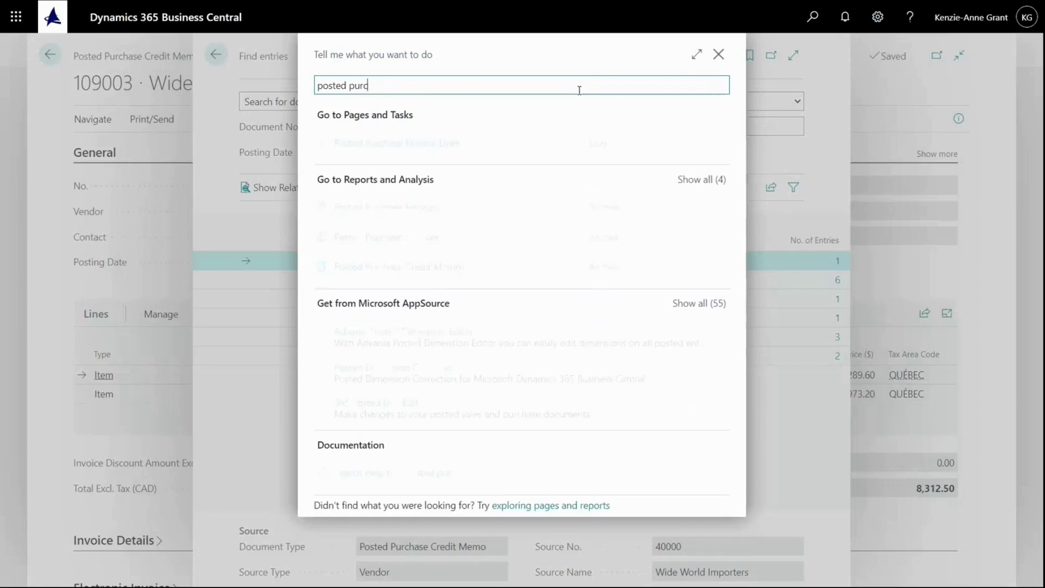
type("hase reur")
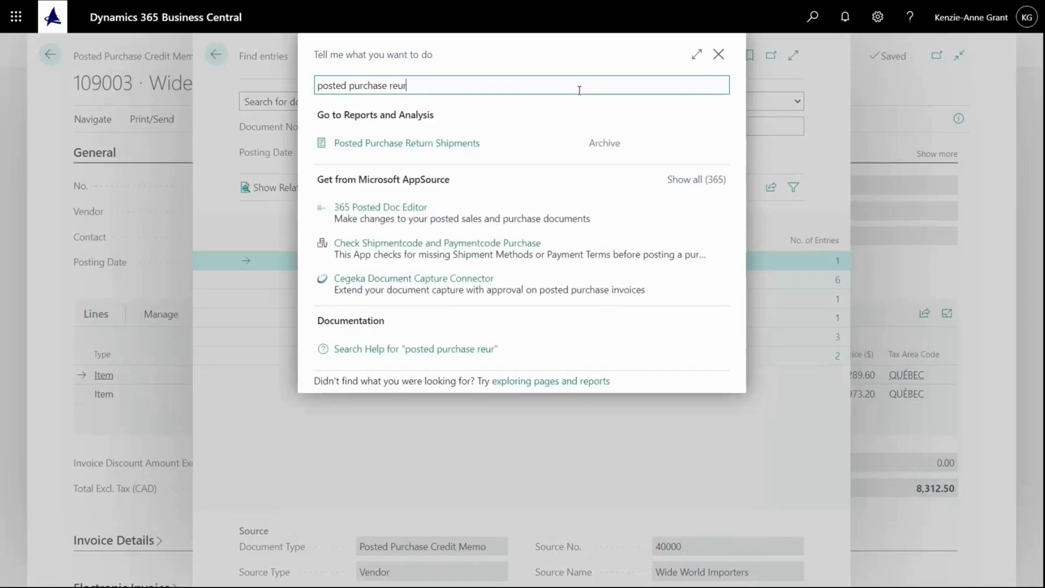
left_click(429, 147)
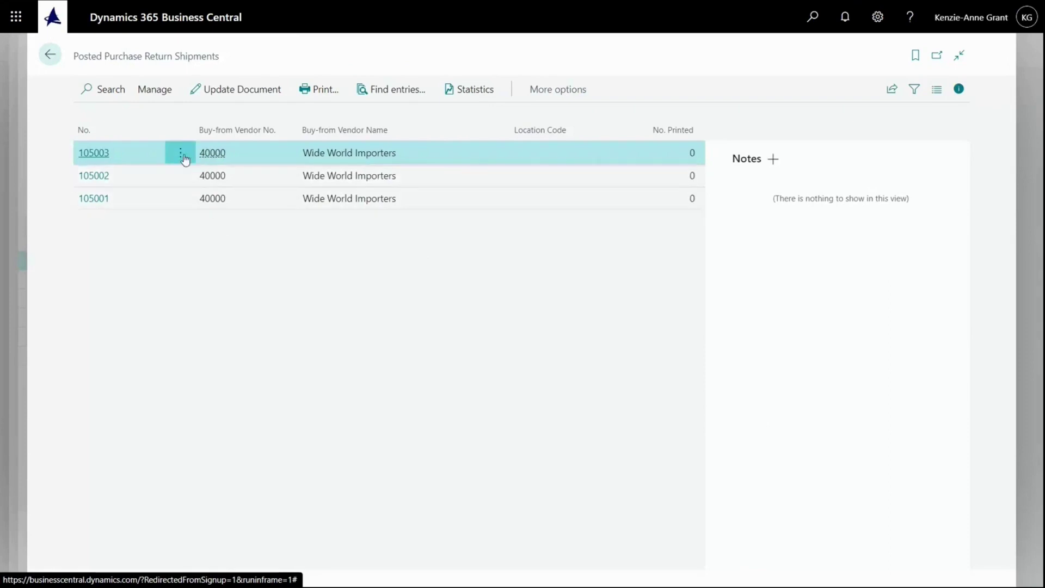
Open return shipment 105003 and review its chair (20) and conference table (5) lines
left_click(103, 152)
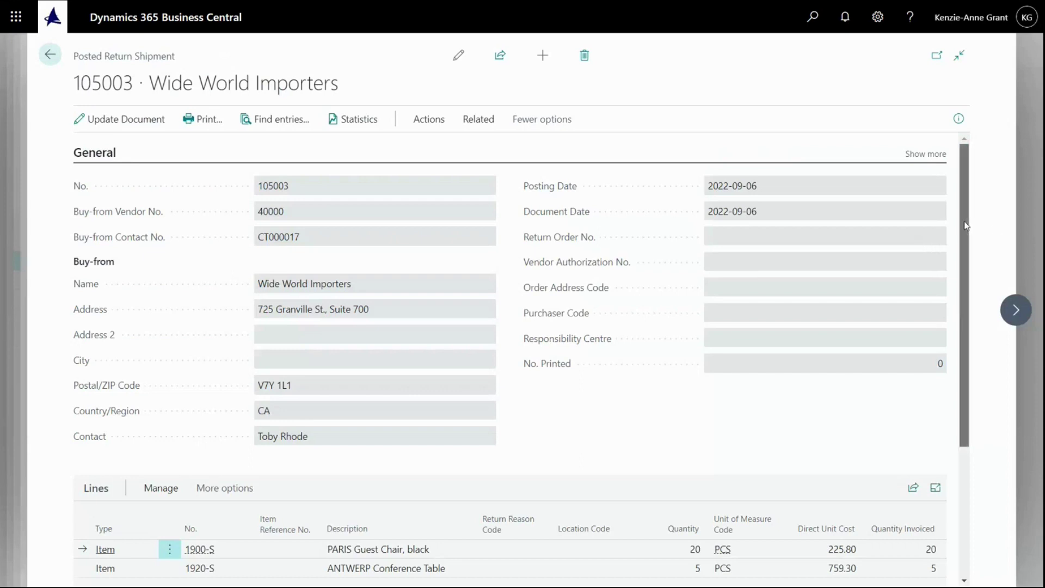
left_click_drag(964, 225, 973, 343)
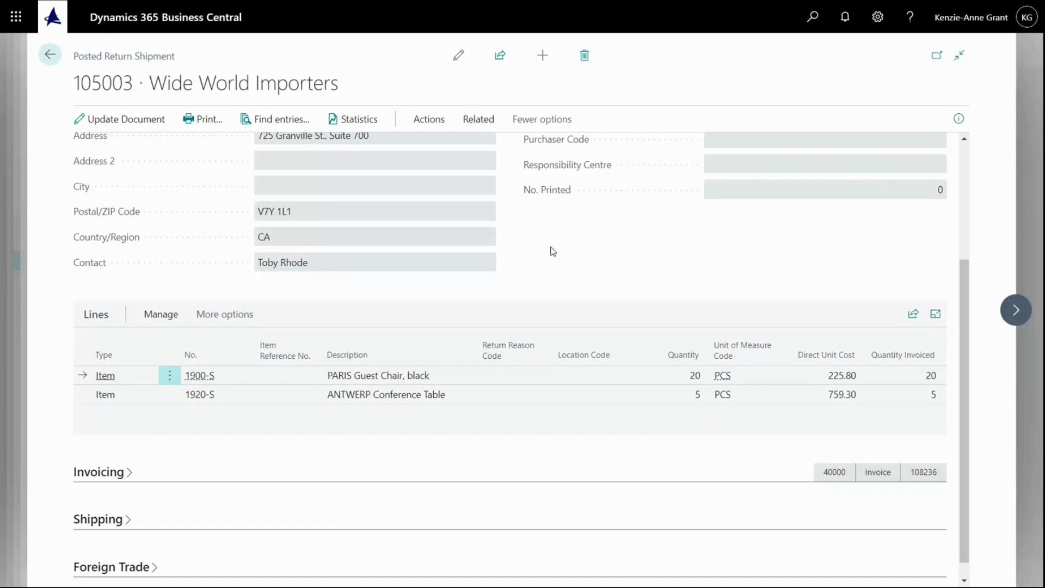
Run Find entries for return shipment 105003 to list its return shipment and two item ledger entries
left_click(289, 122)
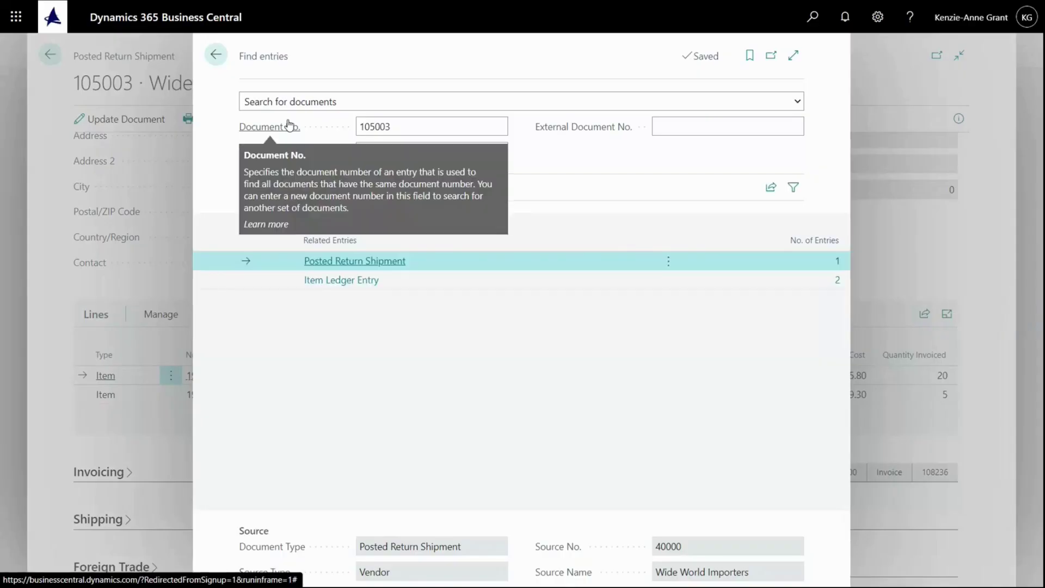